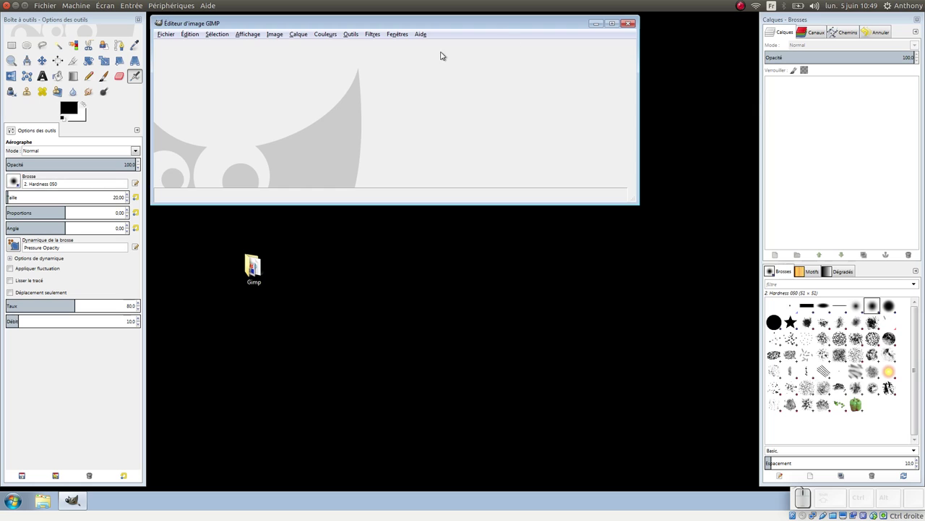
# Step: Switch GIMP to single-window mode, maximize the window, and narrow both side docks
pyautogui.click(397, 34)
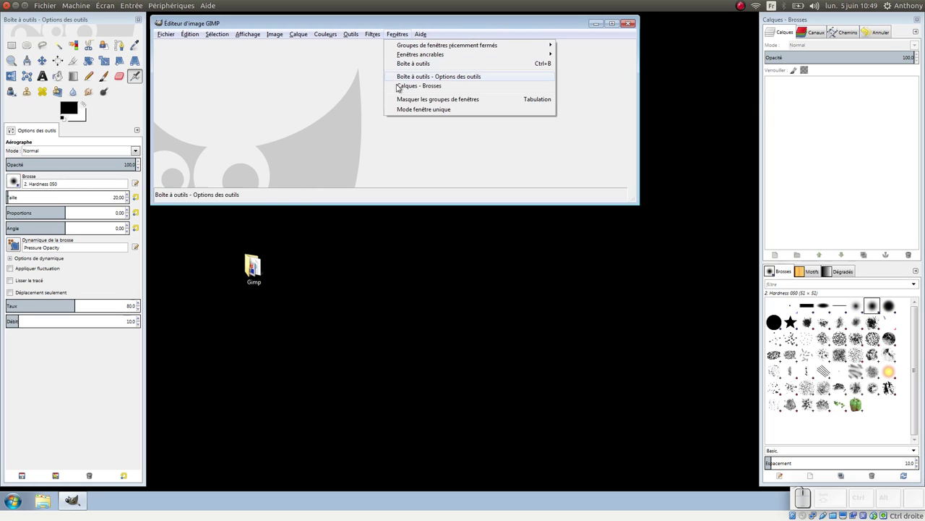
pyautogui.click(409, 112)
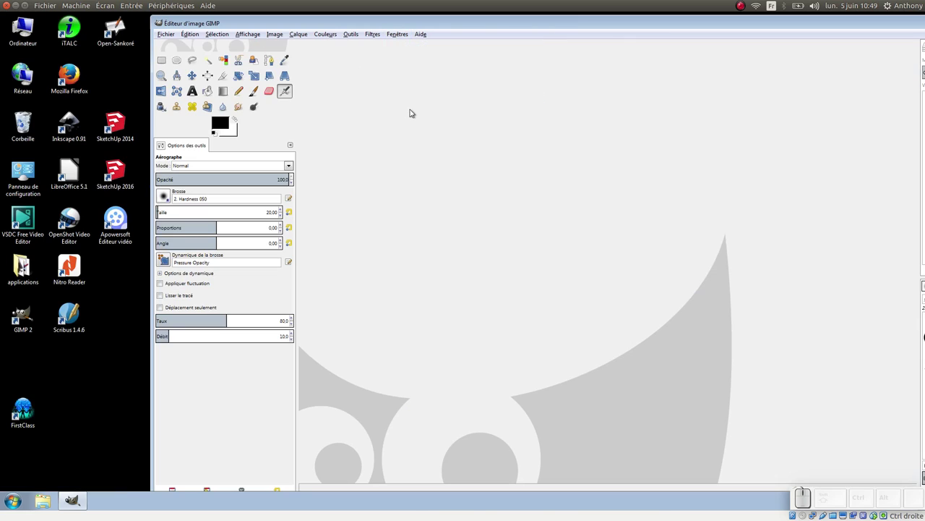
pyautogui.doubleClick(640, 25)
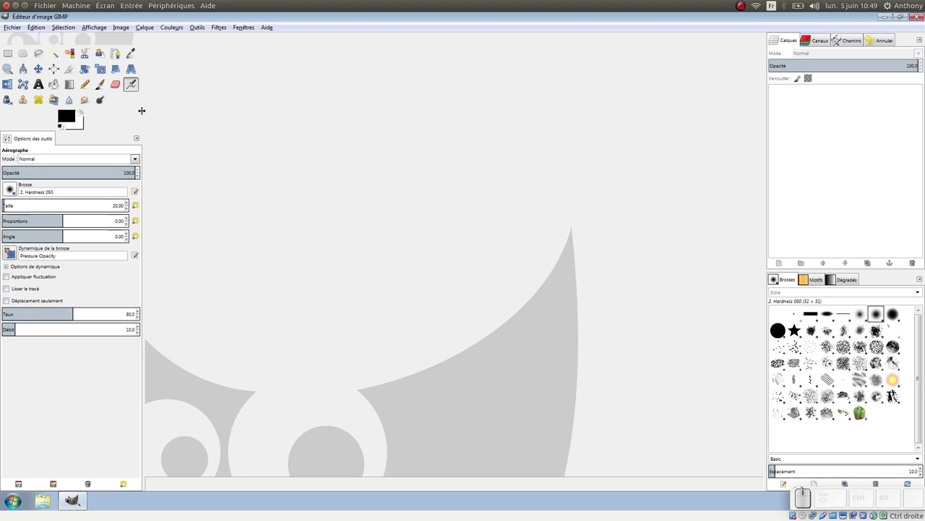
pyautogui.moveTo(142, 110)
pyautogui.mouseDown()
pyautogui.moveTo(116, 104)
pyautogui.moveTo(144, 101)
pyautogui.mouseUp()
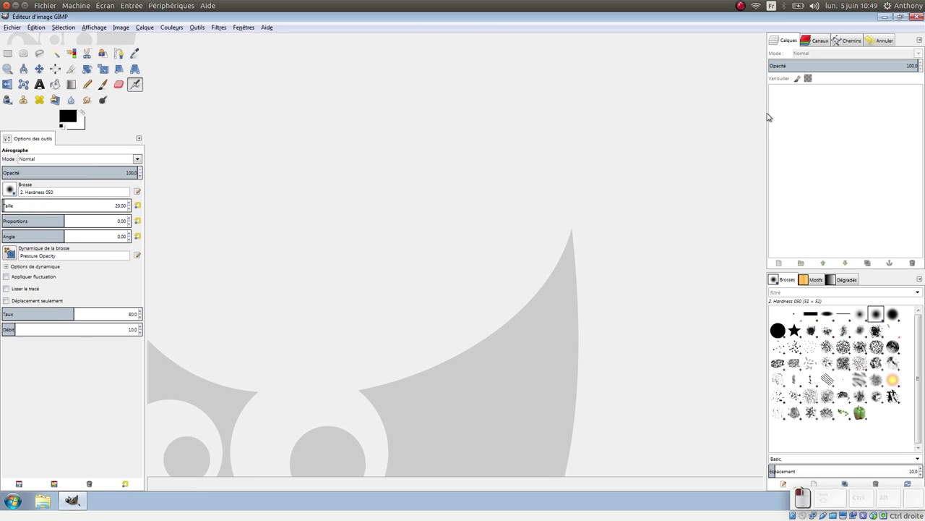
pyautogui.moveTo(766, 112); pyautogui.dragTo(776, 116)
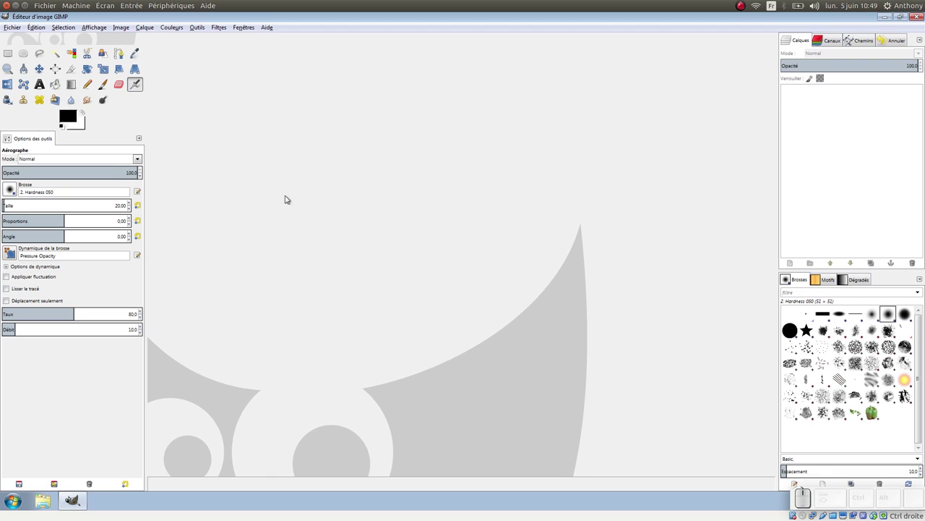
# Step: Open autocollant.png from the desktop Gimp folder and view it at 100% zoom
pyautogui.click(19, 28)
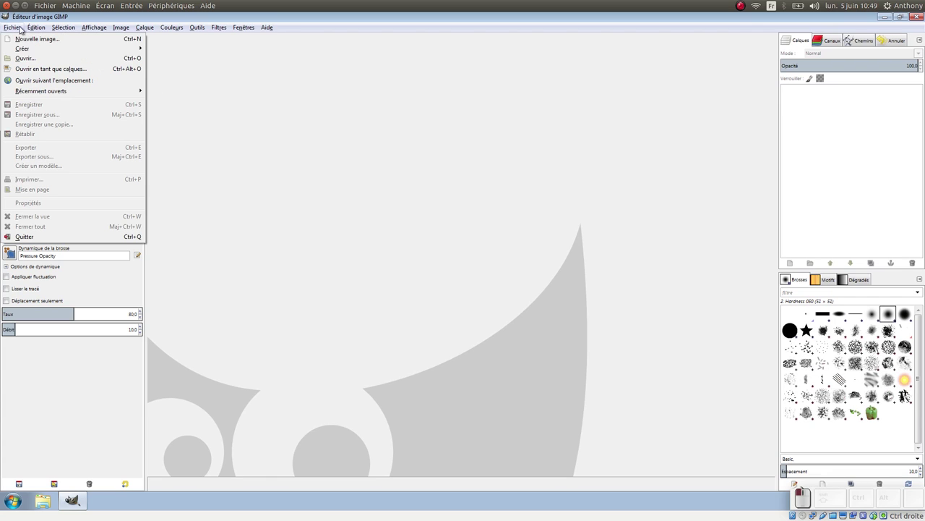
pyautogui.click(30, 61)
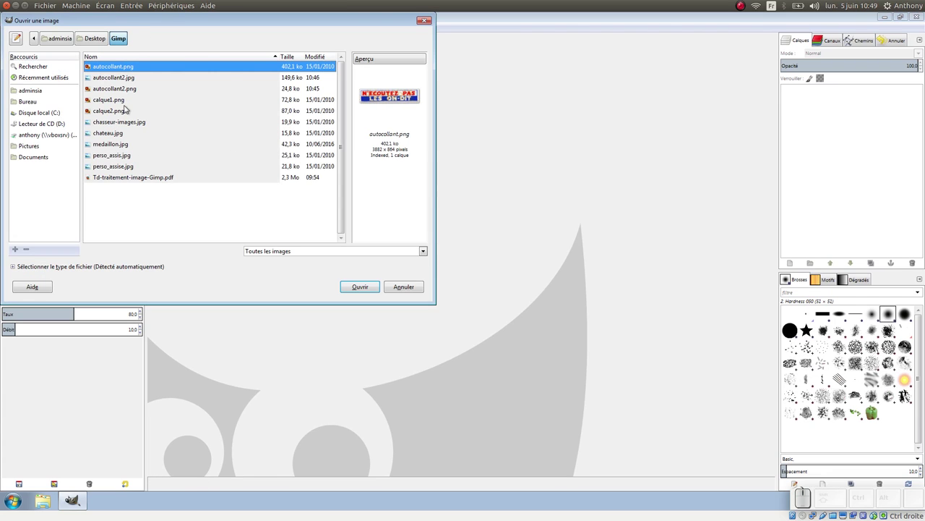
pyautogui.click(362, 287)
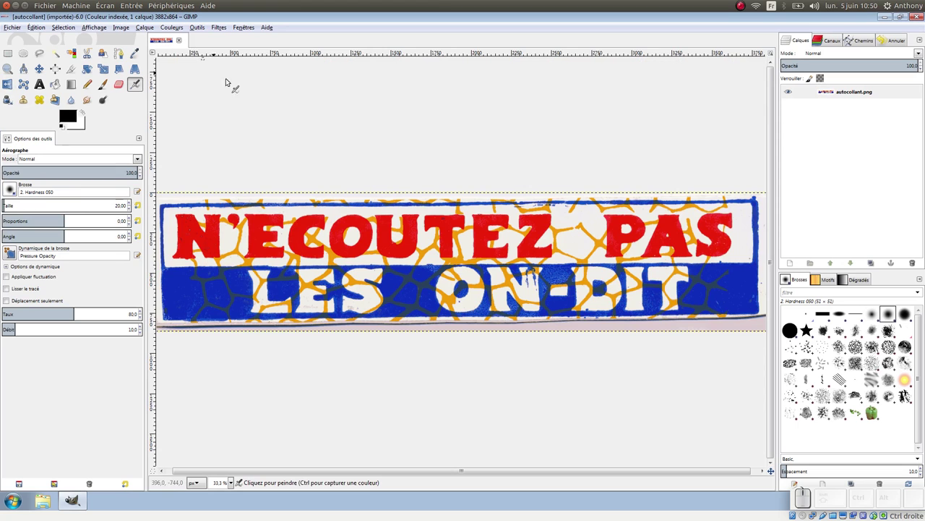
pyautogui.click(231, 482)
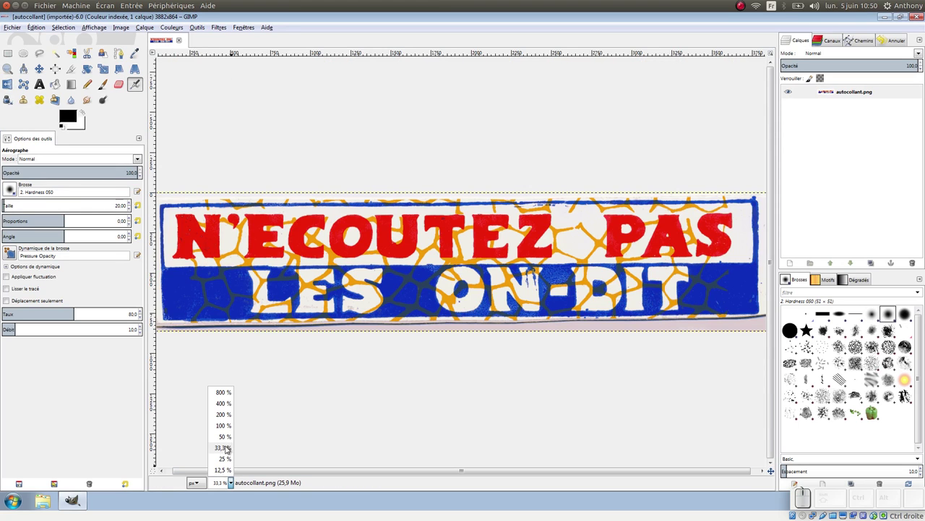
pyautogui.click(226, 428)
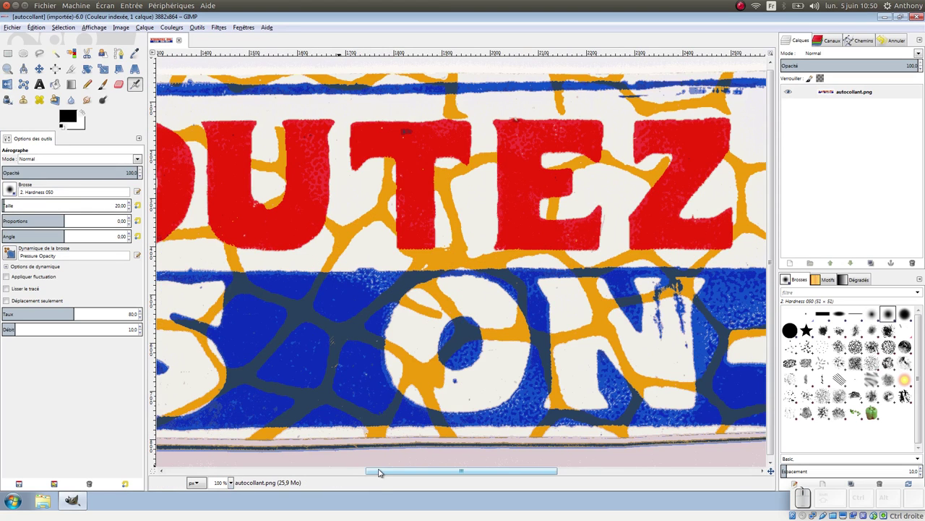
pyautogui.moveTo(381, 472)
pyautogui.mouseDown()
pyautogui.moveTo(289, 474)
pyautogui.moveTo(448, 473)
pyautogui.mouseUp()
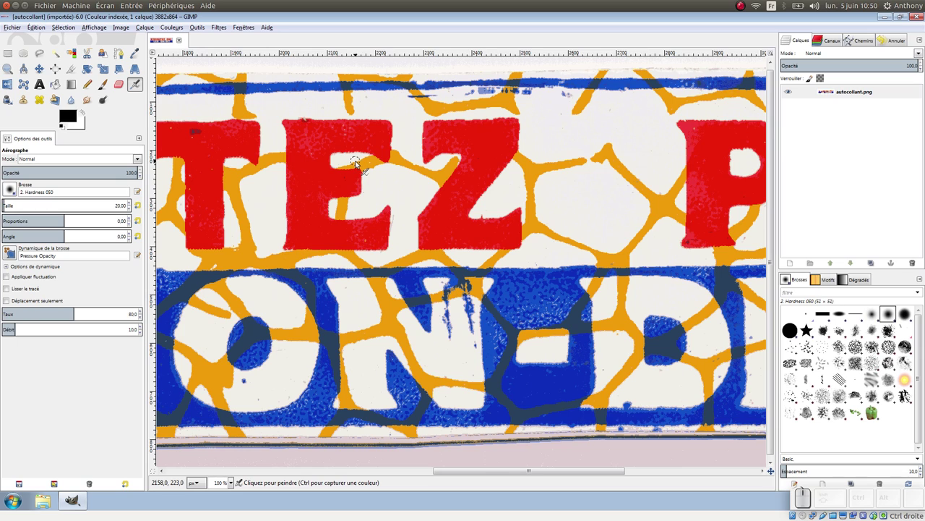
# Step: Scale autocollant.png to 800 px wide (800 × 178) with the chain linked
pyautogui.click(121, 28)
pyautogui.click(149, 114)
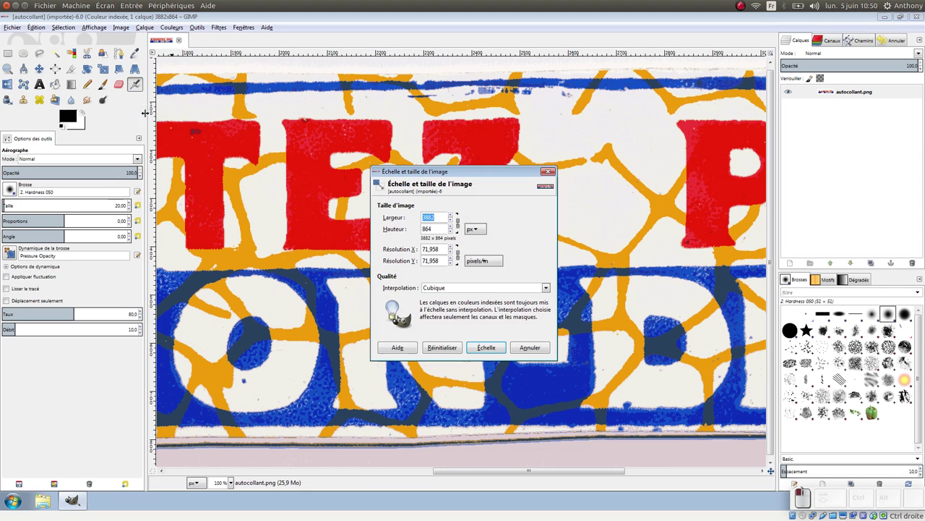
pyautogui.moveTo(455, 172); pyautogui.dragTo(431, 89)
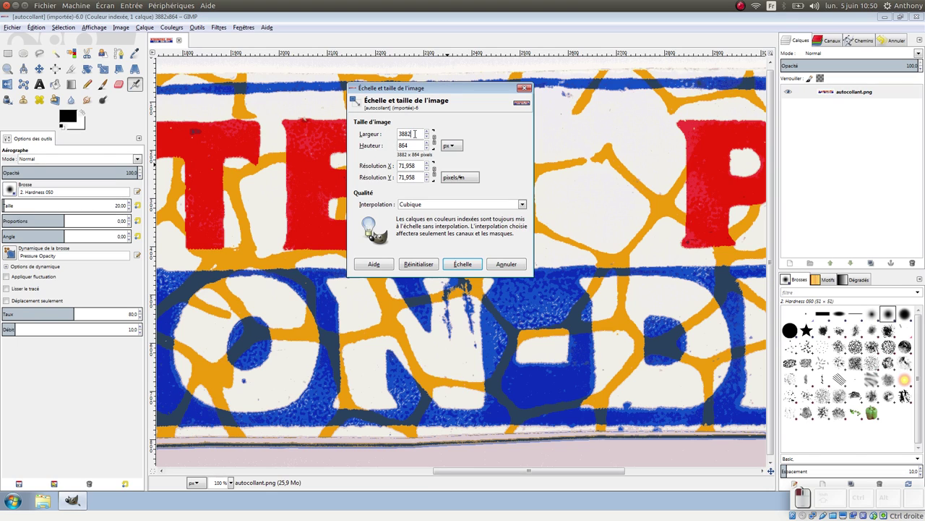
pyautogui.write('8')
pyautogui.write('00')
pyautogui.click(420, 145)
pyautogui.click(462, 263)
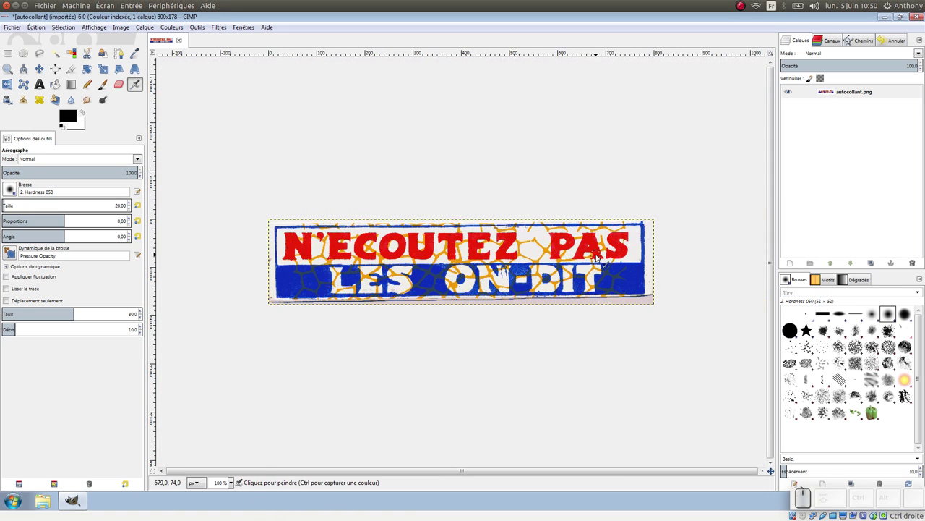
# Step: Zoom in on the resized sticker to check pixel quality, then zoom back out to 150%
pyautogui.keyDown('ctrl'); pyautogui.scroll(2, 532, 196); pyautogui.keyUp('ctrl')
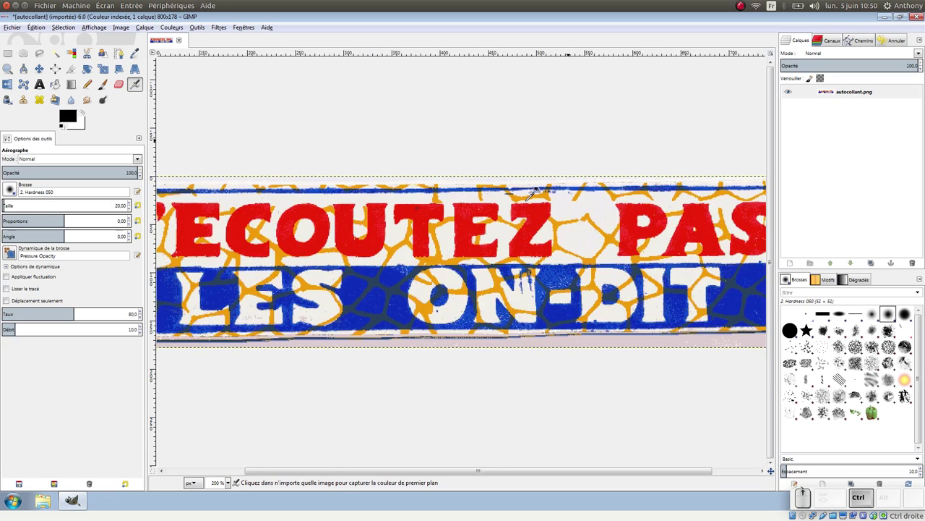
pyautogui.keyDown('ctrl'); pyautogui.scroll(1, 534, 192); pyautogui.keyUp('ctrl')
pyautogui.keyDown('ctrl'); pyautogui.scroll(2, 536, 189); pyautogui.keyUp('ctrl')
pyautogui.keyDown('ctrl'); pyautogui.scroll(-2, 535, 189); pyautogui.keyUp('ctrl')
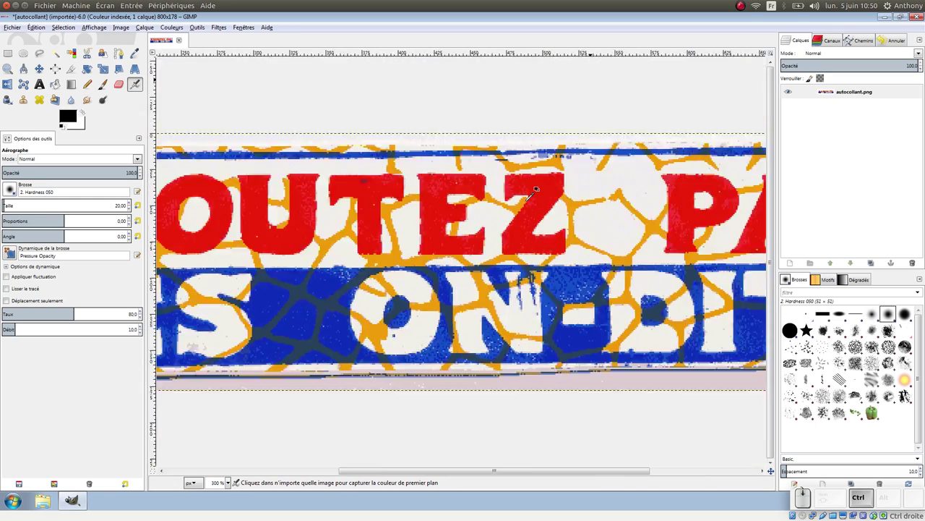
pyautogui.keyDown('ctrl'); pyautogui.scroll(1, 535, 189); pyautogui.keyUp('ctrl')
pyautogui.keyDown('ctrl'); pyautogui.scroll(1, 535, 189); pyautogui.keyUp('ctrl')
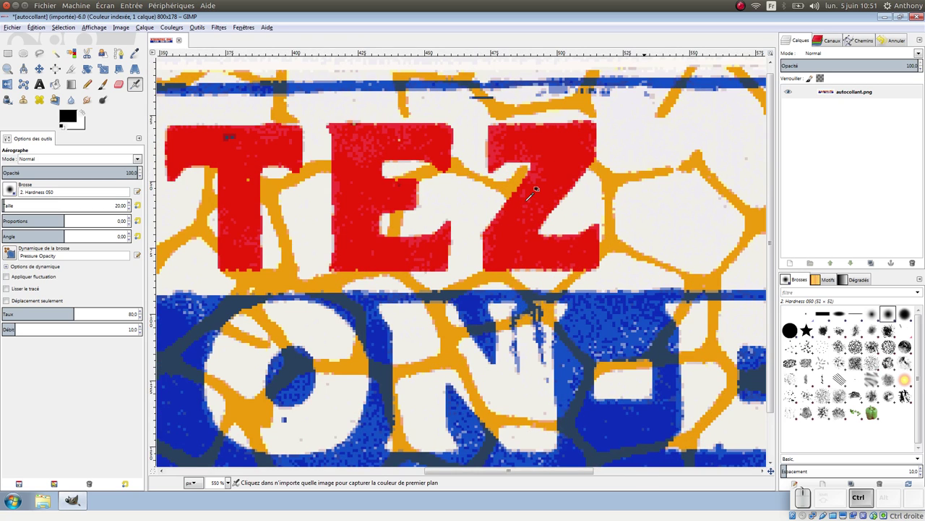
pyautogui.keyDown('ctrl'); pyautogui.scroll(-2, 536, 190); pyautogui.keyUp('ctrl')
pyautogui.keyDown('ctrl'); pyautogui.scroll(-1, 535, 191); pyautogui.keyUp('ctrl')
pyautogui.keyDown('ctrl'); pyautogui.scroll(-1, 533, 193); pyautogui.keyUp('ctrl')
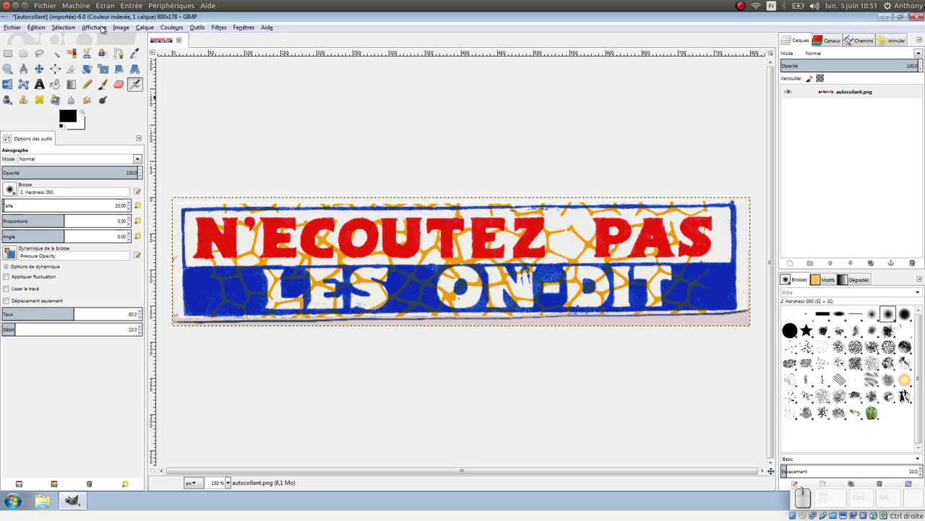
pyautogui.click(24, 29)
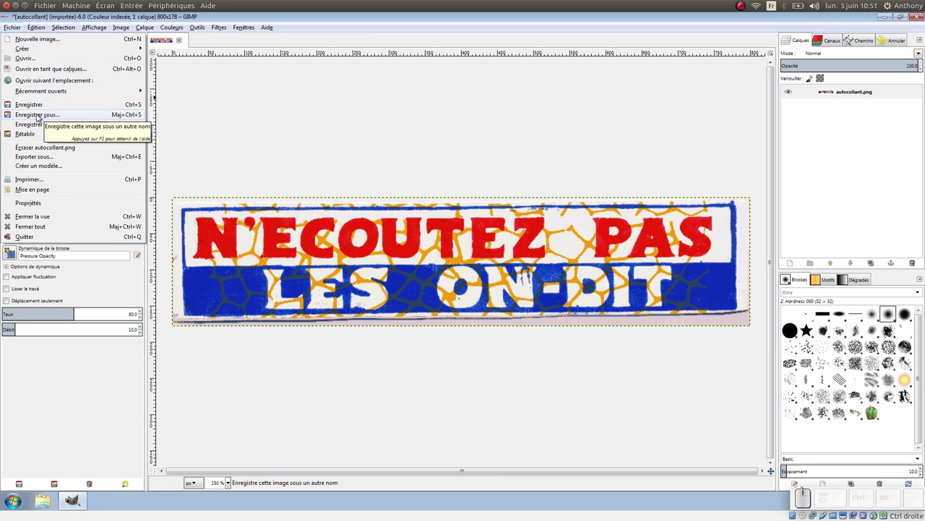
# Step: Export the sticker as autocollant2.png in the Gimp folder, replacing the existing file
pyautogui.click(46, 155)
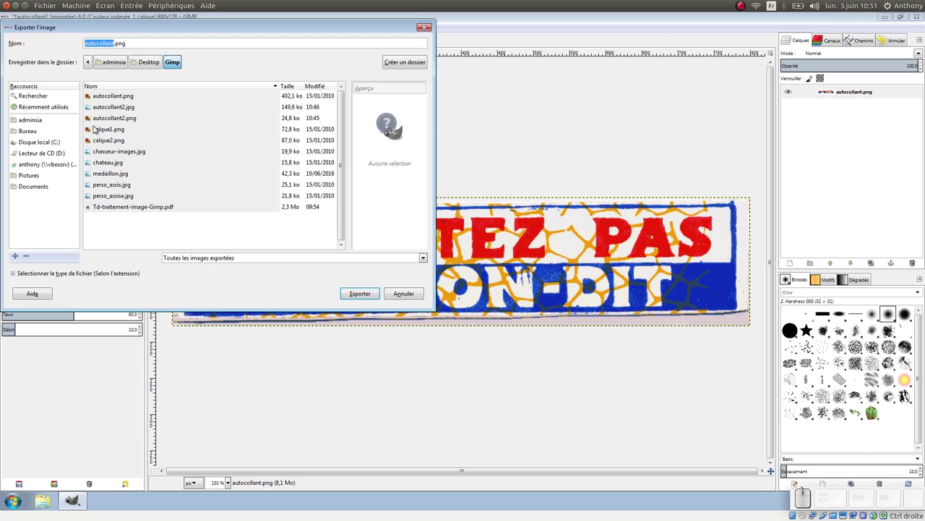
pyautogui.click(114, 44)
pyautogui.write('2')
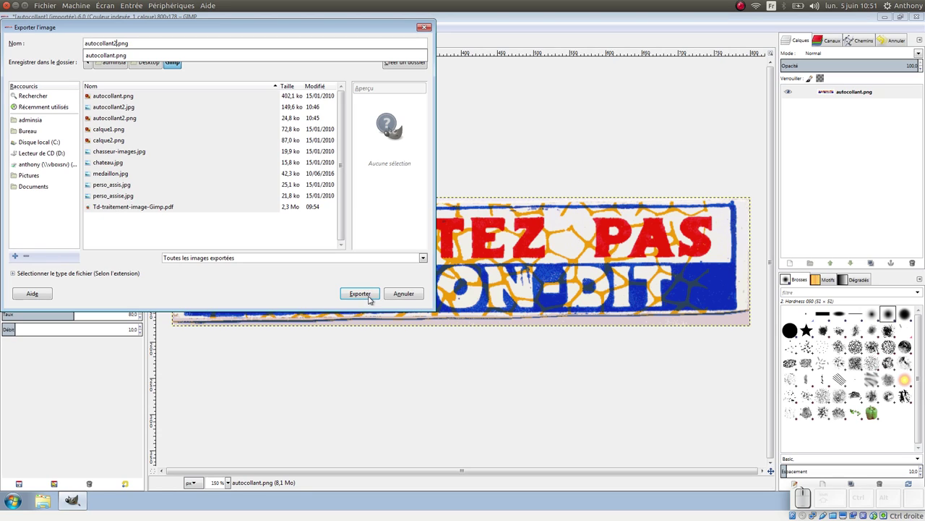
pyautogui.click(367, 297)
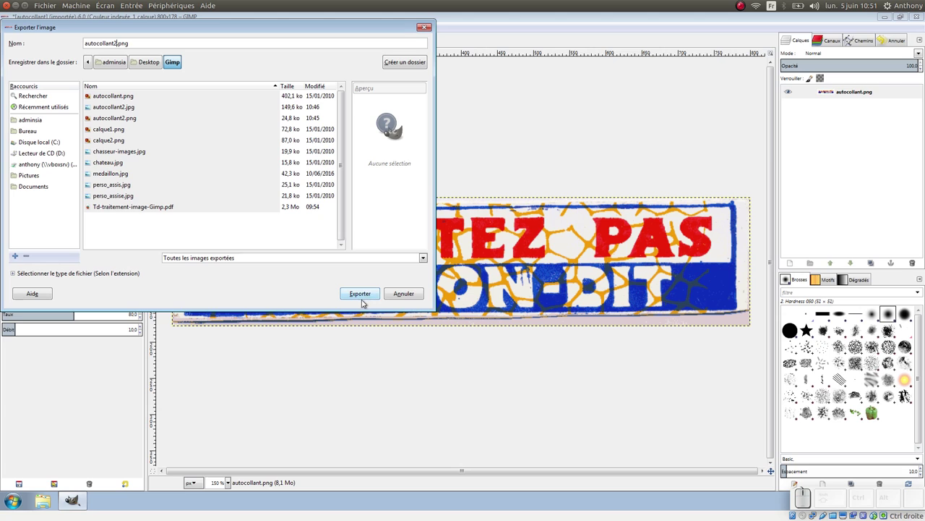
pyautogui.click(359, 294)
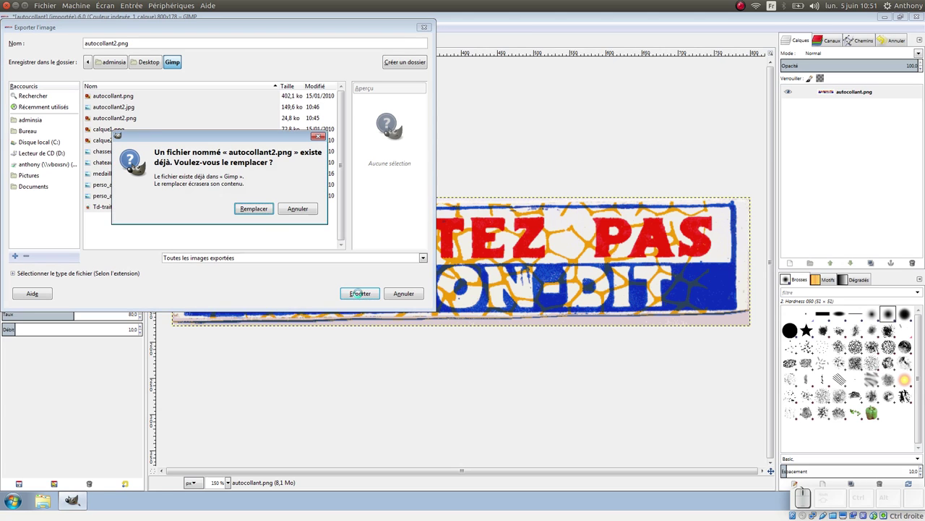
pyautogui.click(259, 209)
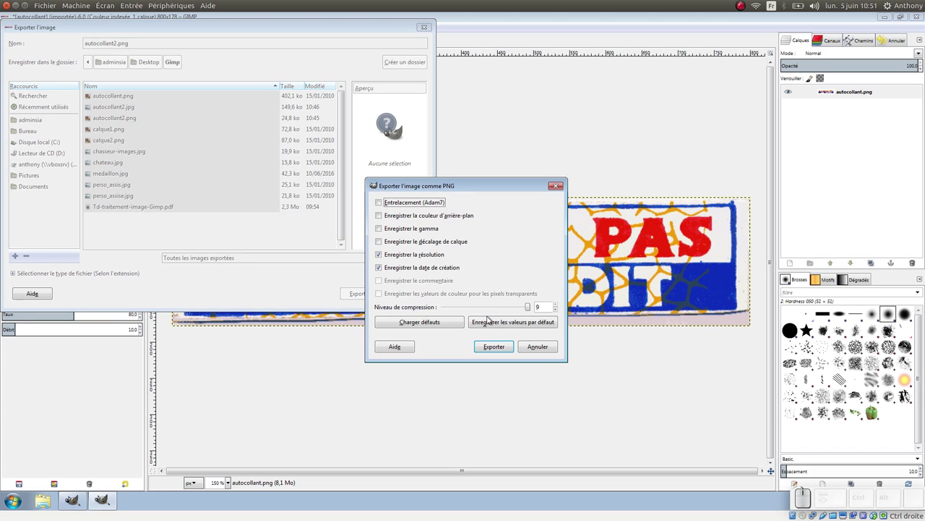
pyautogui.click(493, 347)
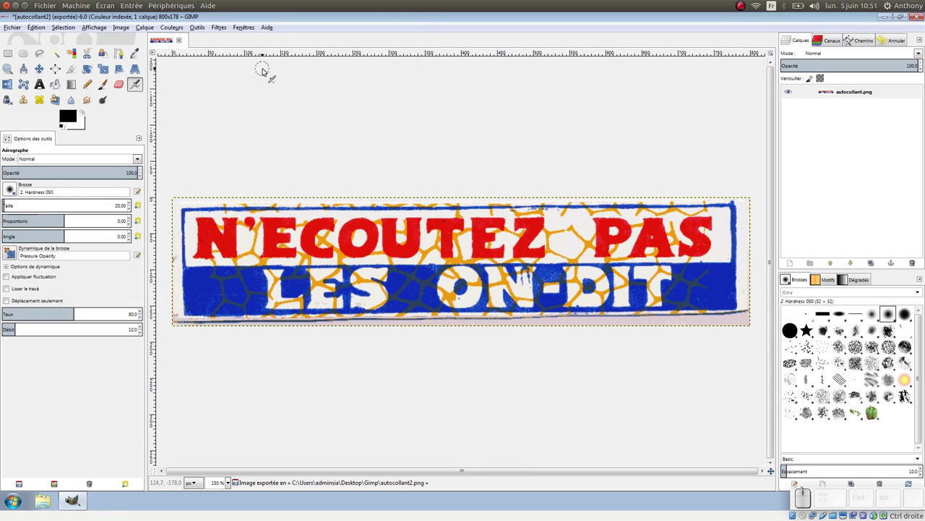
# Step: Start exporting a copy of the sticker renamed to autocollant.jpg
pyautogui.click(11, 27)
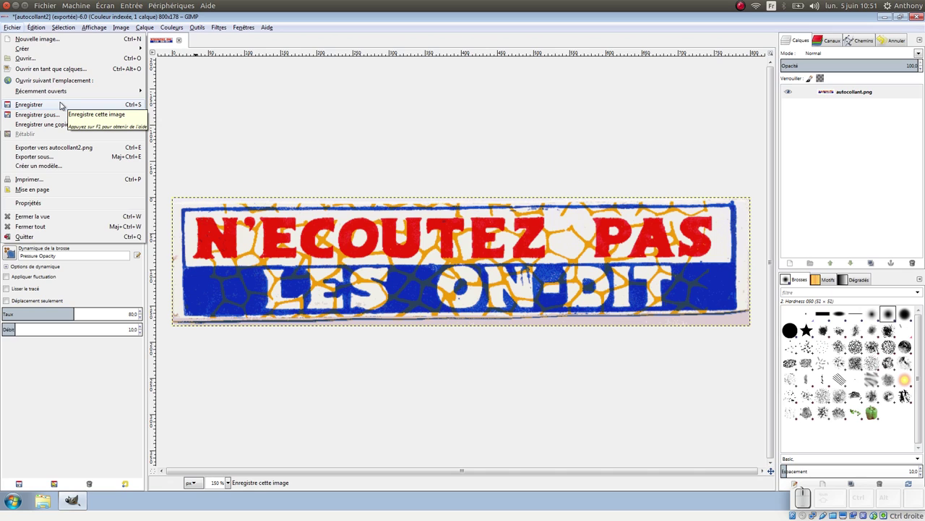
pyautogui.click(60, 157)
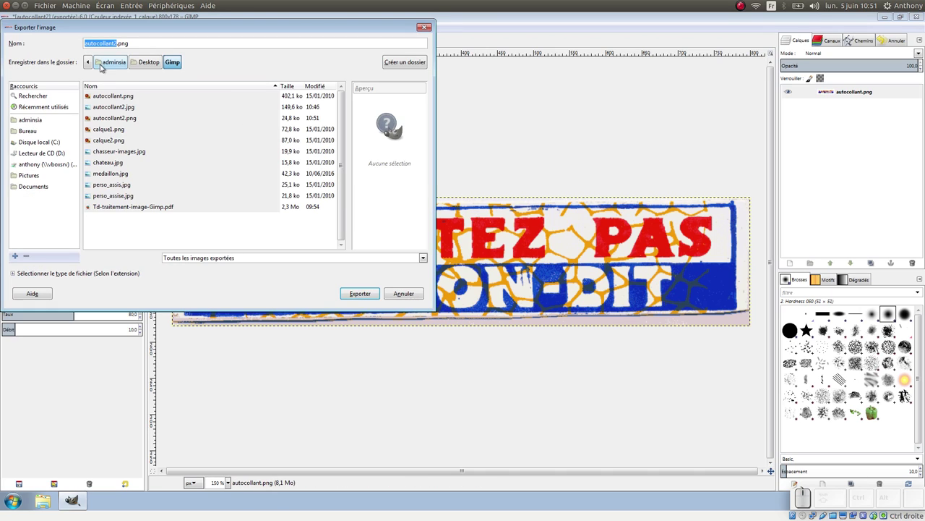
pyautogui.click(131, 44)
pyautogui.press('BackSpace')
pyautogui.press('BackSpace')
pyautogui.press('BackSpace')
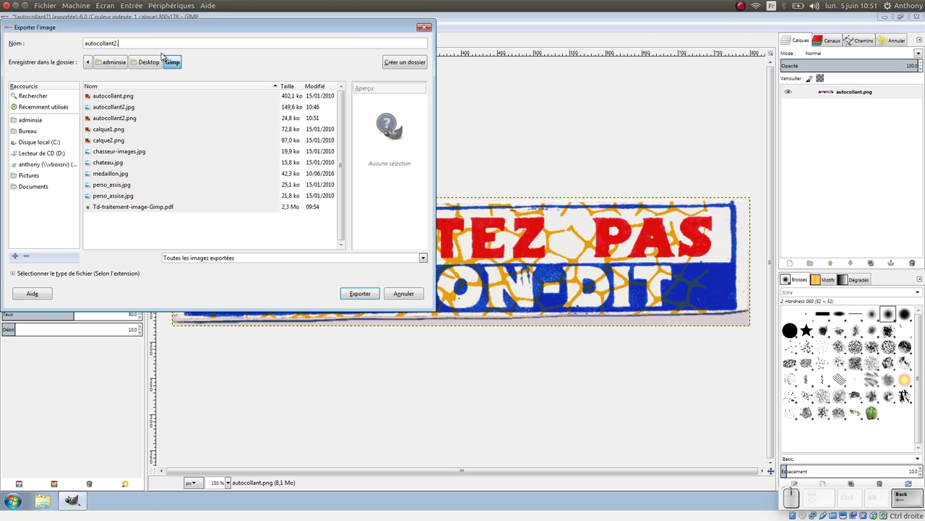
pyautogui.write('.')
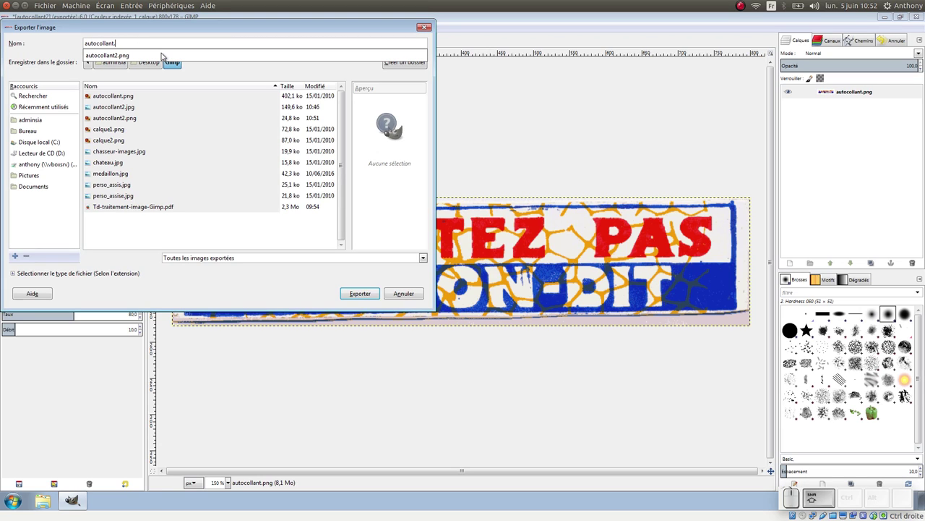
pyautogui.write('jpg')
pyautogui.press('Return')
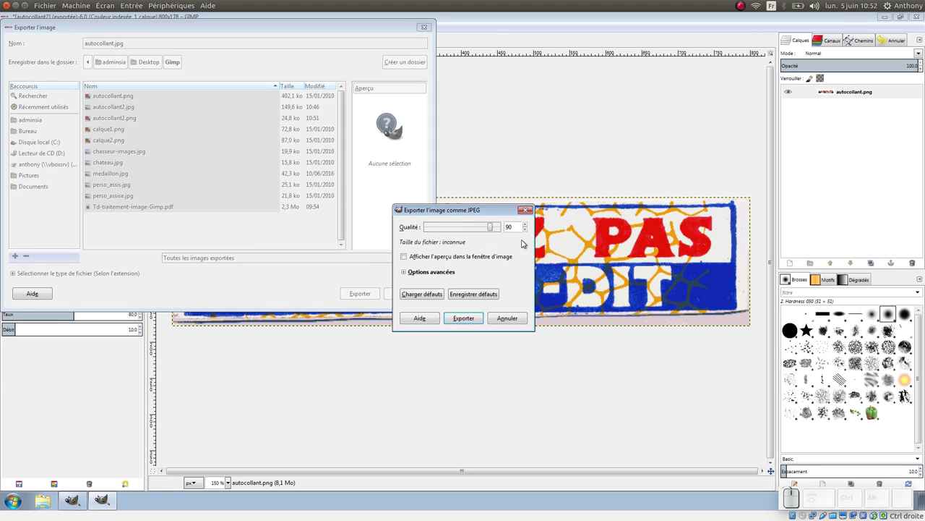
# Step: Raise the JPEG quality from 90 to 95 and complete the export
pyautogui.click(516, 228)
pyautogui.press('BackSpace')
pyautogui.write('5')
pyautogui.click(475, 318)
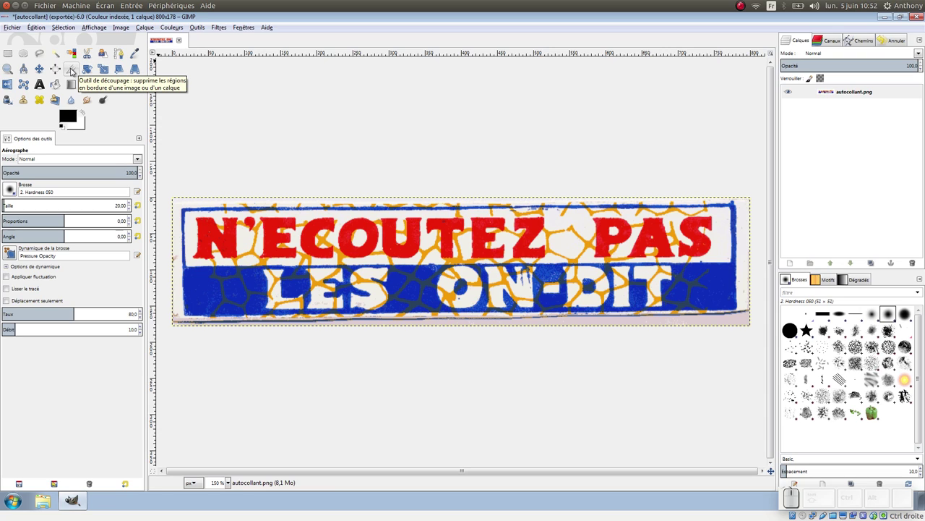
pyautogui.click(71, 69)
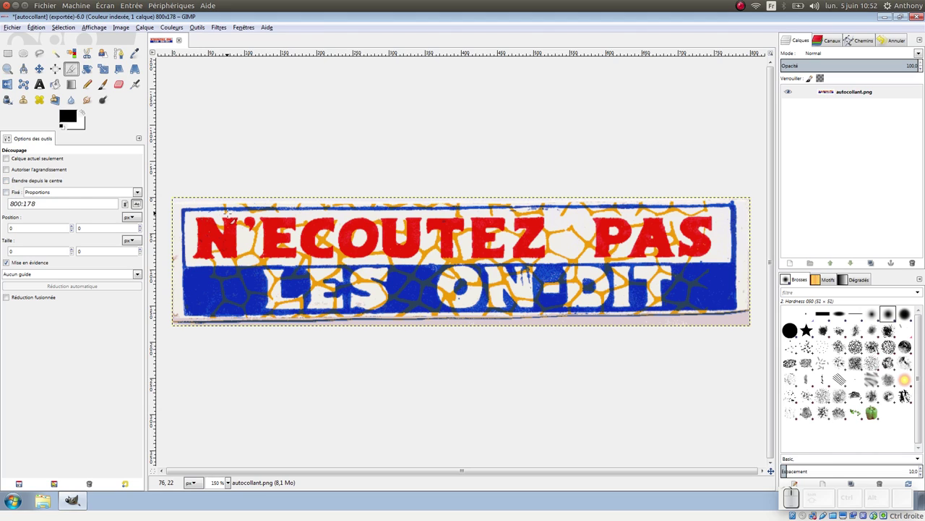
pyautogui.click(6, 192)
pyautogui.moveTo(183, 208)
pyautogui.mouseDown()
pyautogui.moveTo(407, 292)
pyautogui.moveTo(527, 323)
pyautogui.mouseUp()
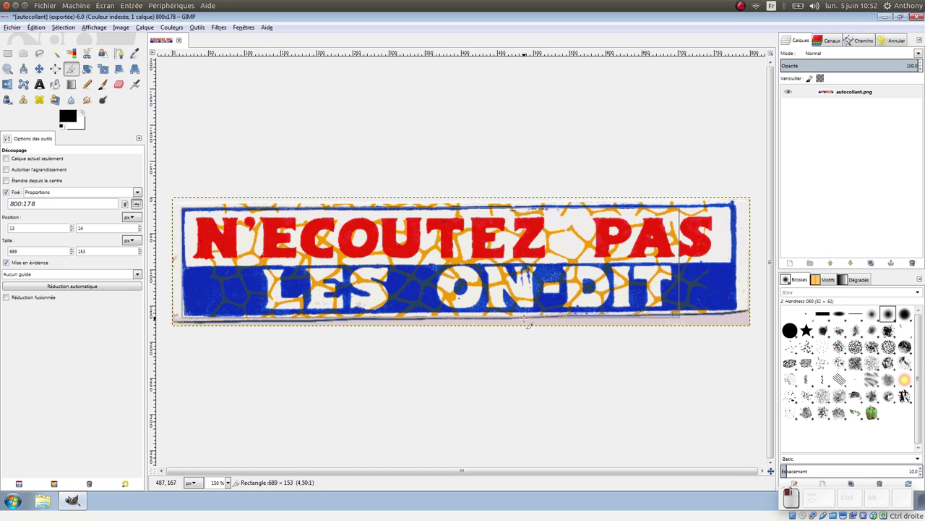
pyautogui.moveTo(526, 321); pyautogui.dragTo(526, 321)
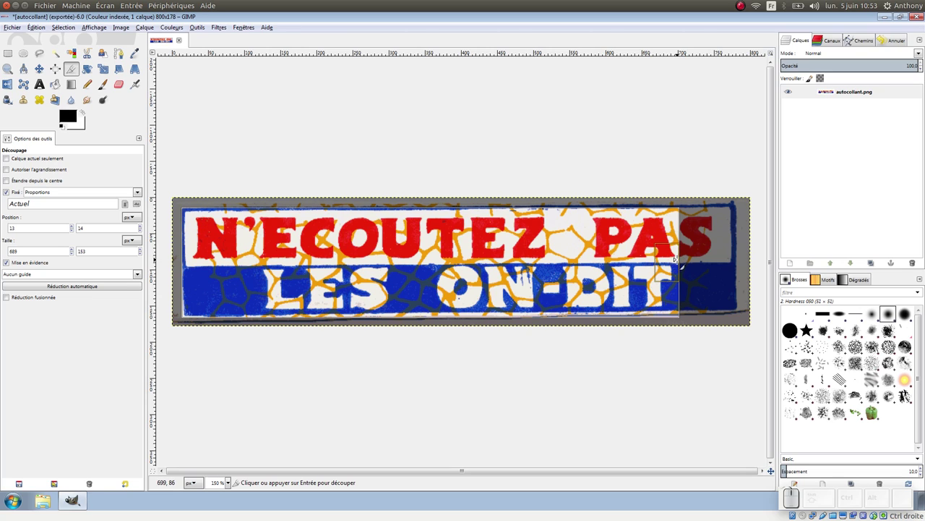
pyautogui.moveTo(677, 259); pyautogui.dragTo(694, 262)
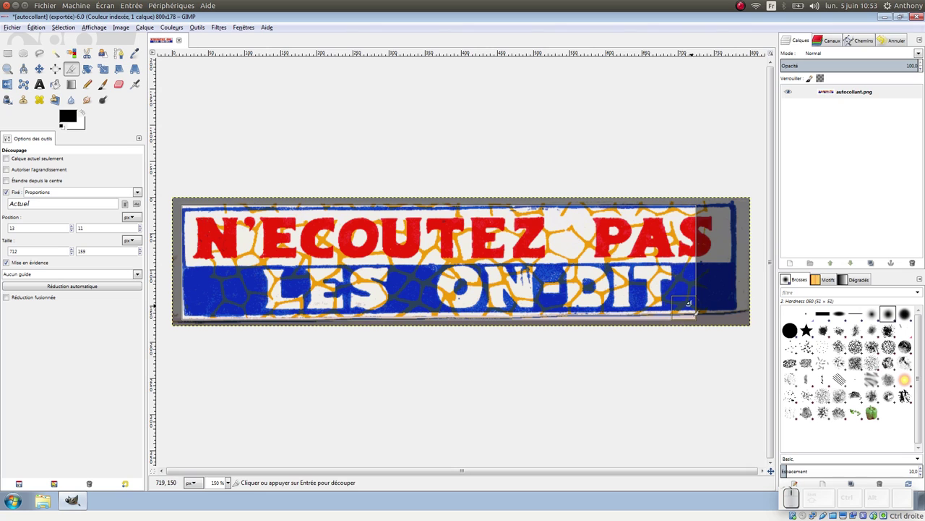
pyautogui.moveTo(688, 302)
pyautogui.mouseDown()
pyautogui.moveTo(656, 314)
pyautogui.moveTo(669, 323)
pyautogui.mouseUp()
pyautogui.press('Return')
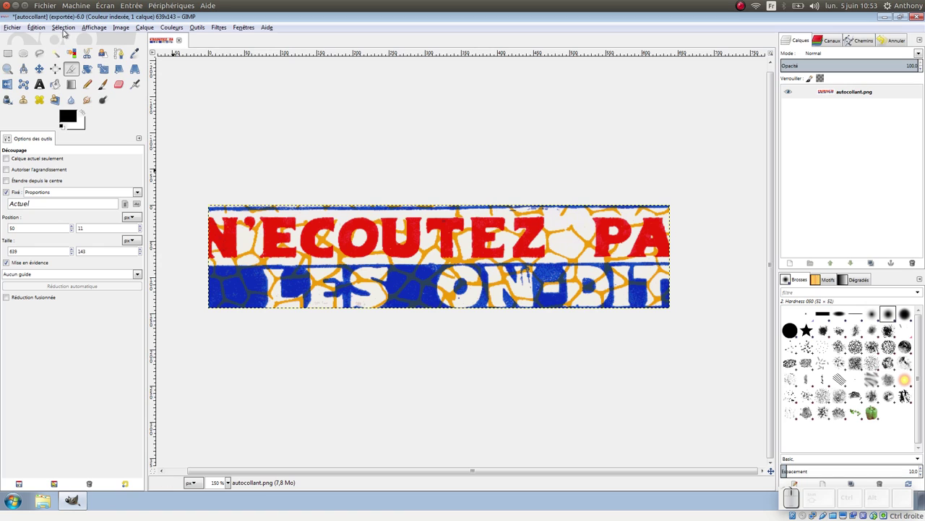
pyautogui.click(32, 31)
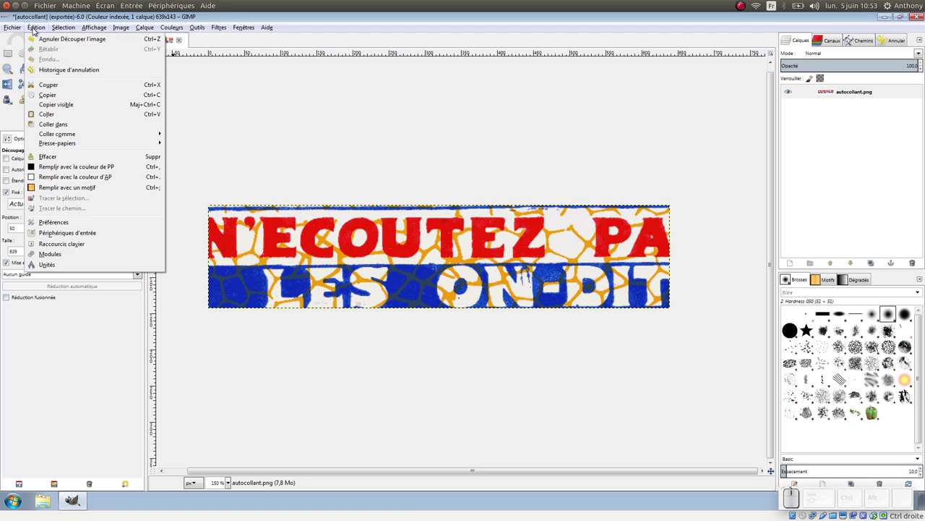
pyautogui.click(38, 39)
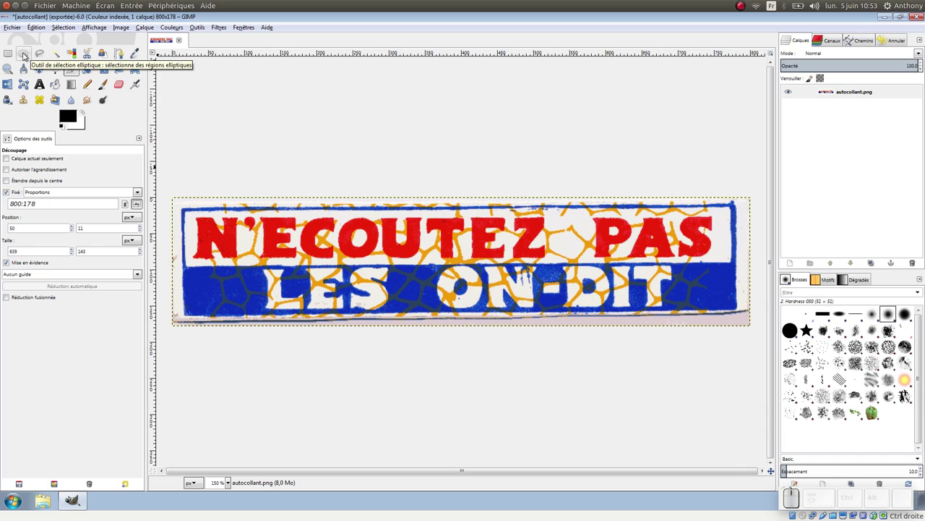
# Step: Set the Ellipse Select tool to a fixed 1:1 aspect ratio
pyautogui.click(23, 54)
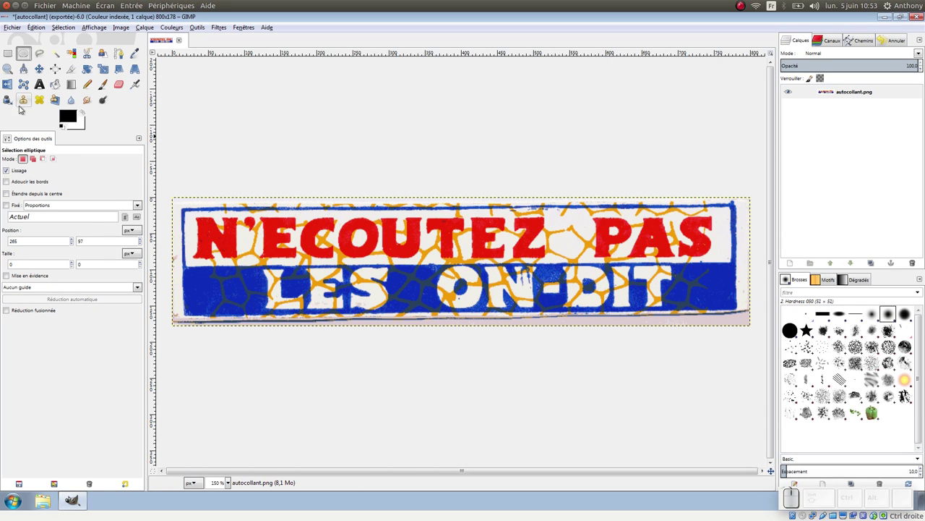
pyautogui.click(5, 206)
pyautogui.click(45, 206)
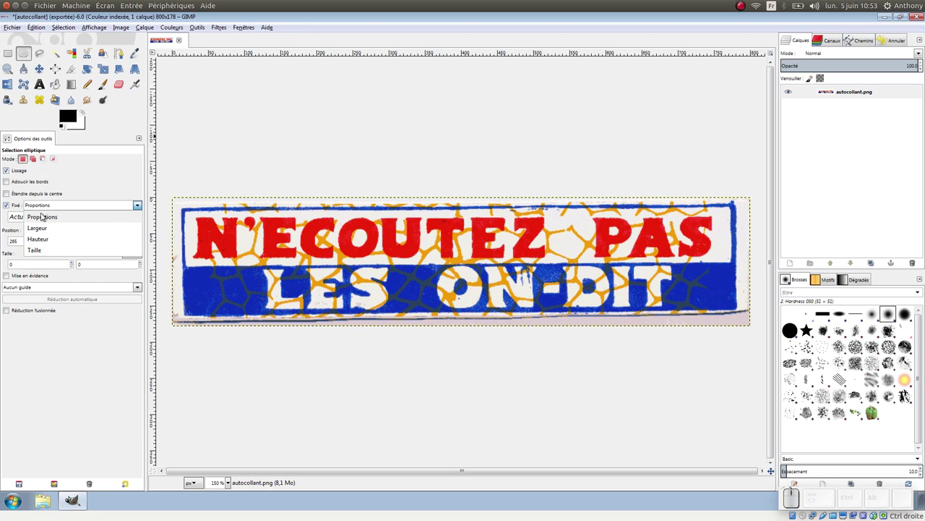
pyautogui.click(40, 208)
pyautogui.doubleClick(36, 215)
pyautogui.write('1')
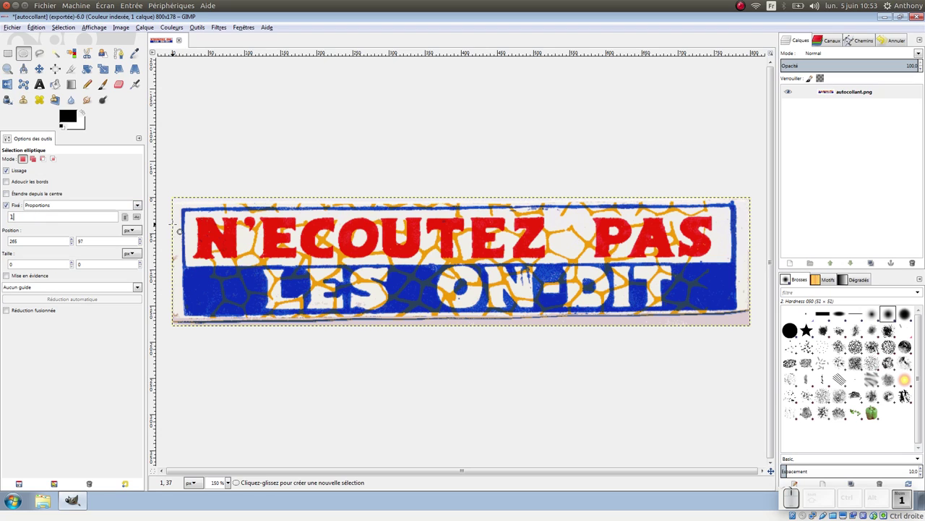
pyautogui.write(':1')
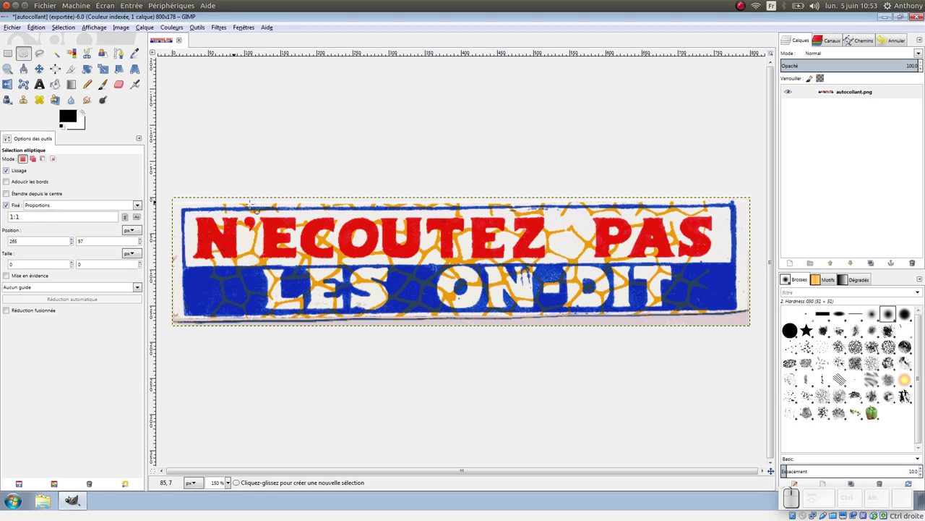
# Step: Draw a circle over the start of ECOUTEZ, then add two more overlapping circles in Add mode
pyautogui.moveTo(274, 215); pyautogui.dragTo(359, 300)
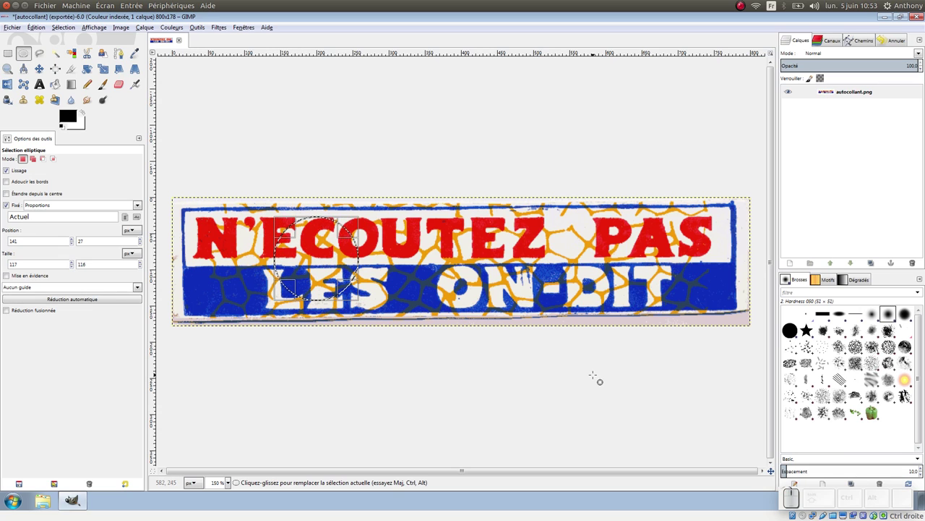
pyautogui.click(33, 160)
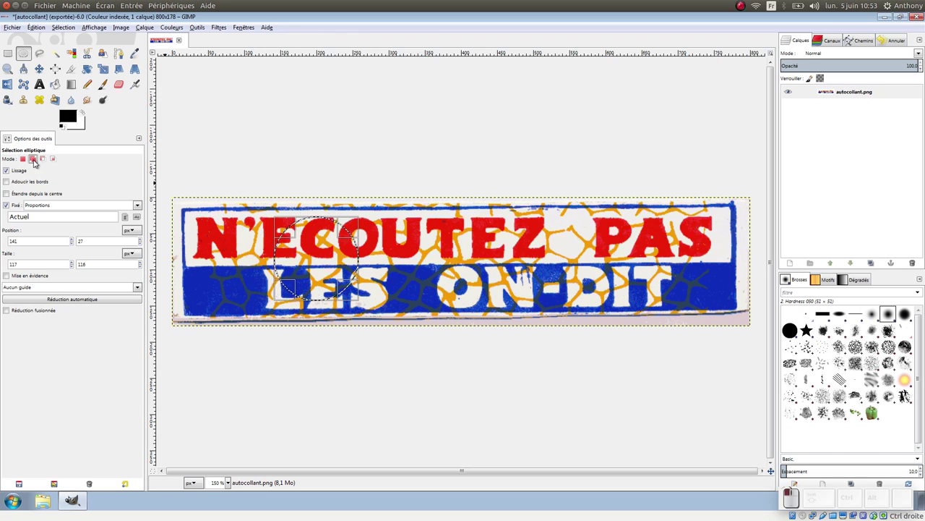
pyautogui.moveTo(350, 246)
pyautogui.mouseDown()
pyautogui.moveTo(395, 295)
pyautogui.moveTo(340, 251)
pyautogui.mouseUp()
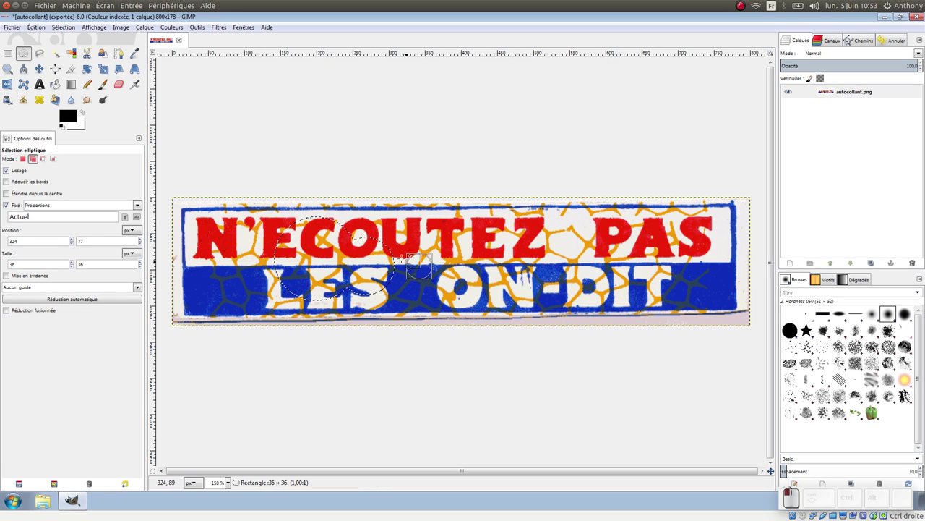
pyautogui.moveTo(469, 283)
pyautogui.mouseDown()
pyautogui.moveTo(446, 275)
pyautogui.moveTo(427, 242)
pyautogui.mouseUp()
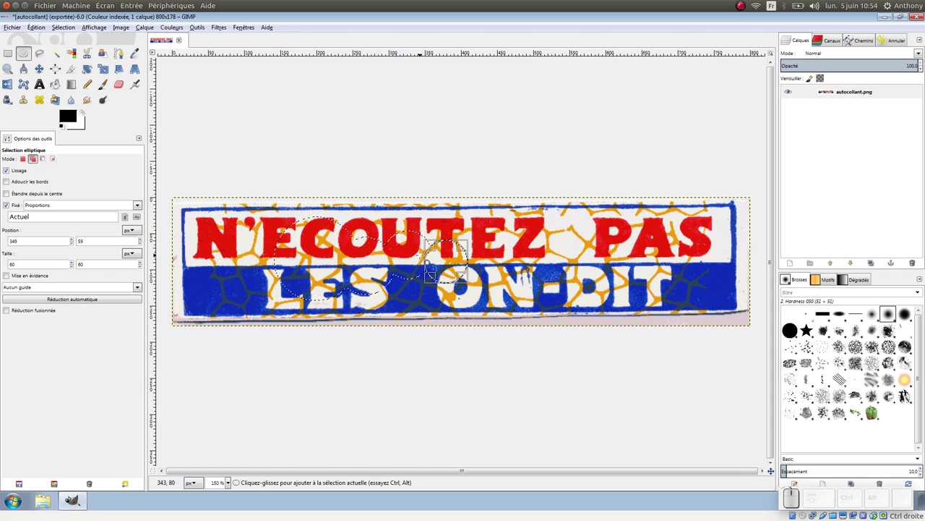
# Step: Crop to the selection, copy the circles, and paste them as a new 268×116 transparent image
pyautogui.click(63, 28)
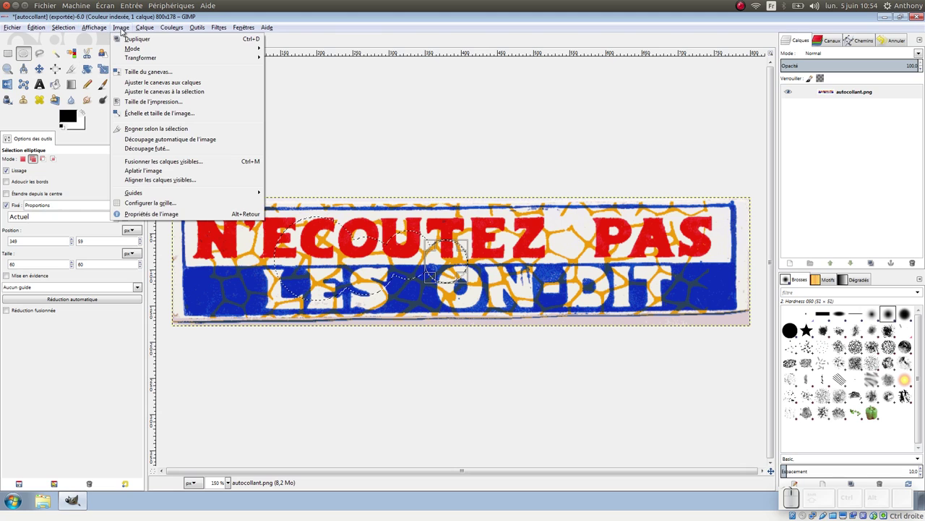
pyautogui.click(156, 128)
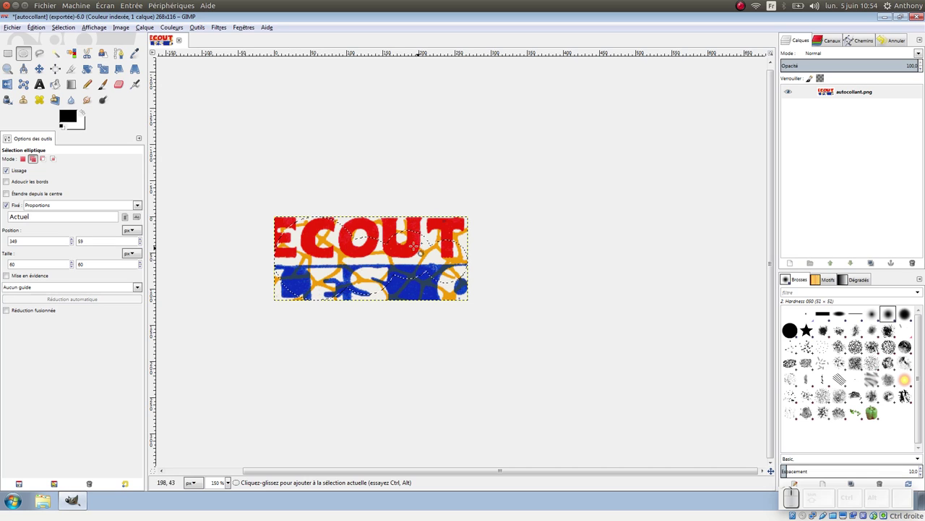
pyautogui.click(41, 25)
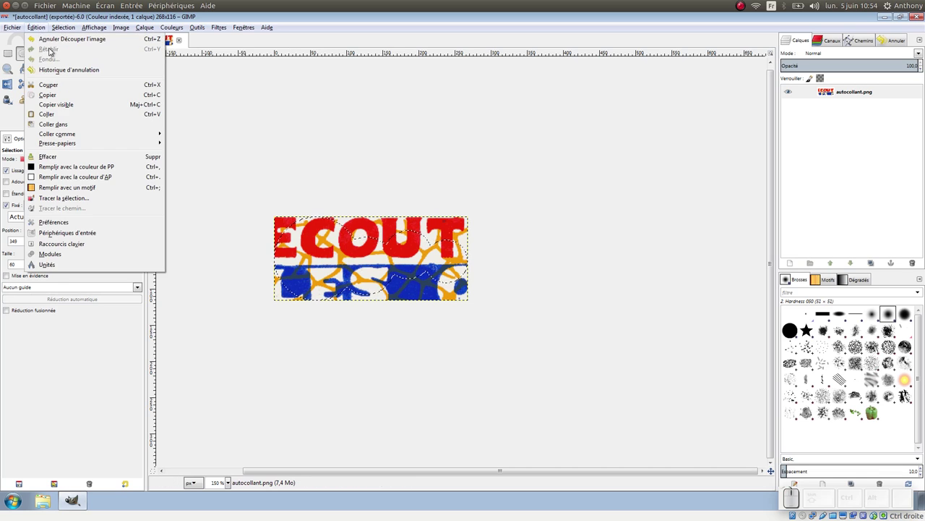
pyautogui.click(61, 97)
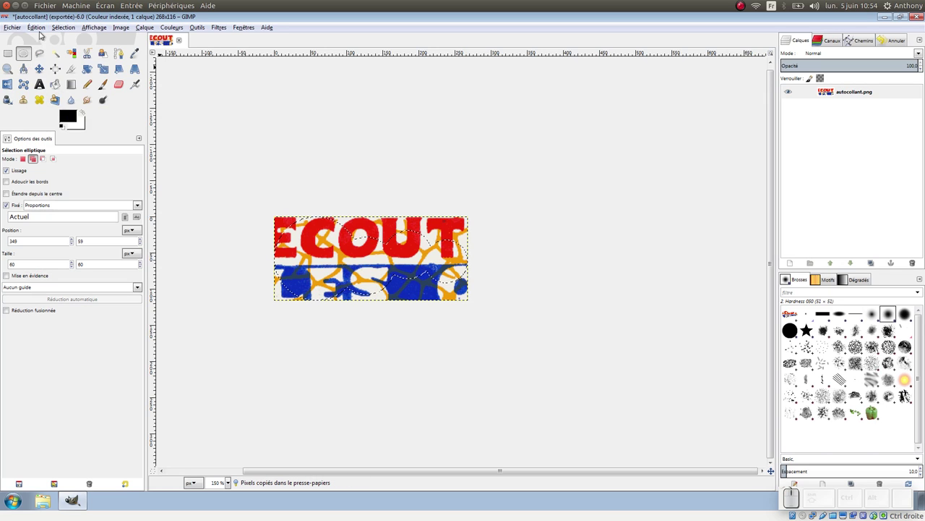
pyautogui.click(42, 29)
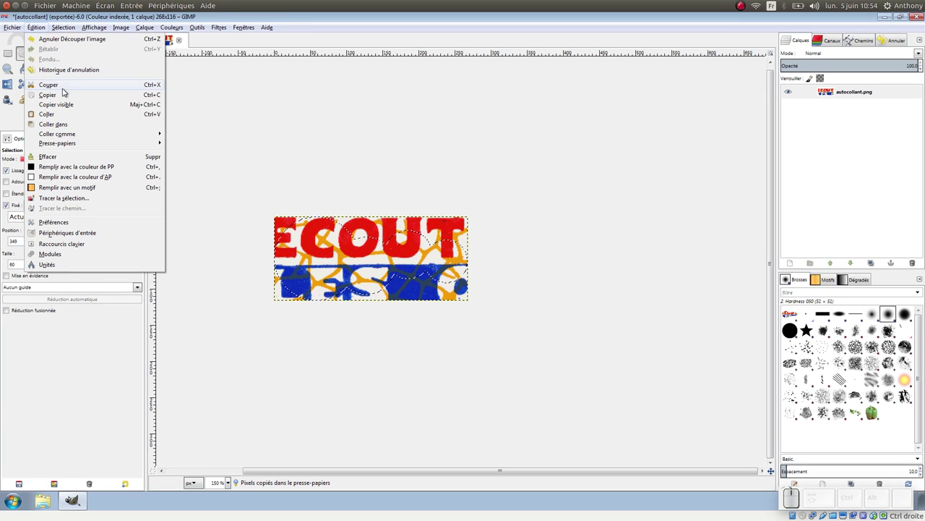
pyautogui.moveTo(57, 134)
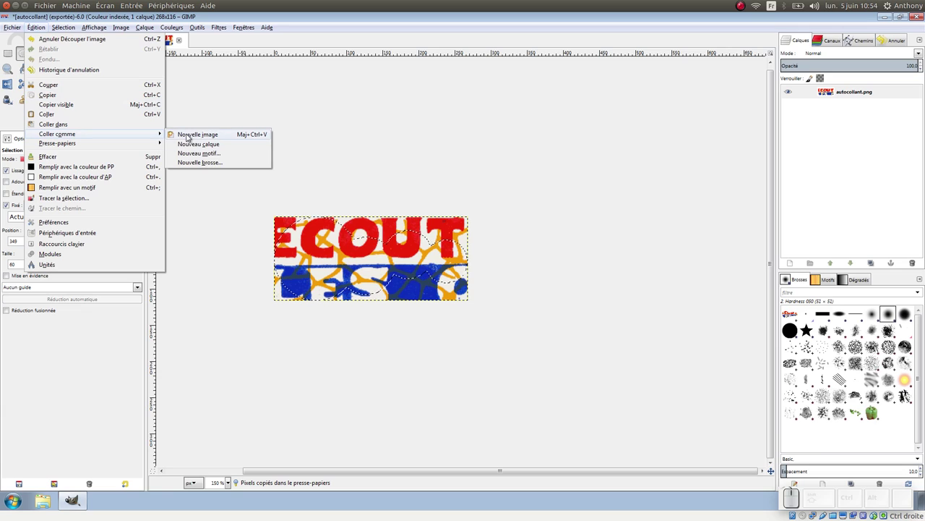
pyautogui.click(188, 135)
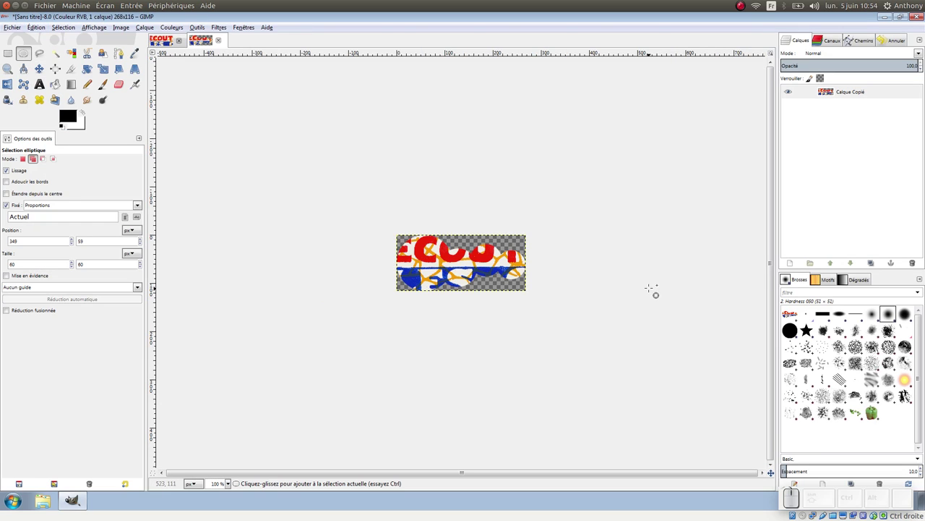
# Step: Export the new cut-out image as selection.png in the Gimp folder with default PNG options
pyautogui.keyDown('ctrl'); pyautogui.scroll(4, 648, 279); pyautogui.keyUp('ctrl')
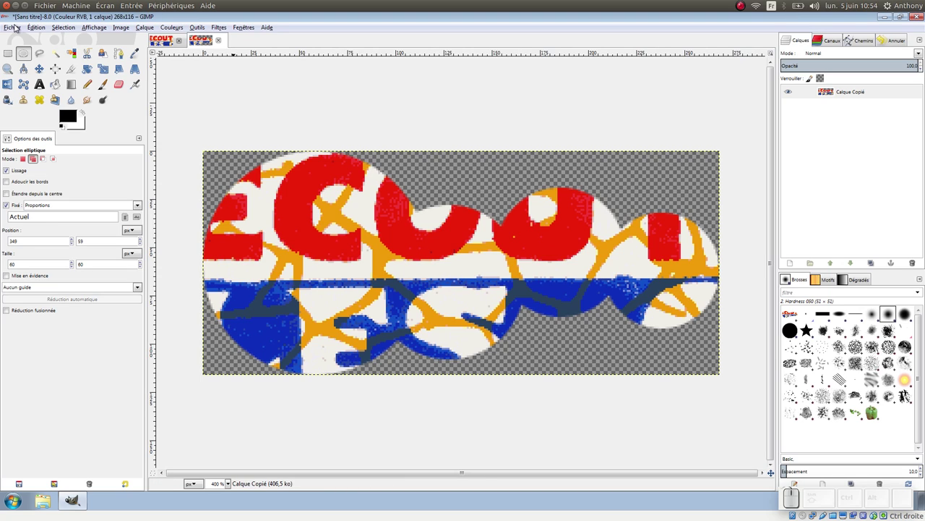
pyautogui.click(15, 28)
pyautogui.click(40, 154)
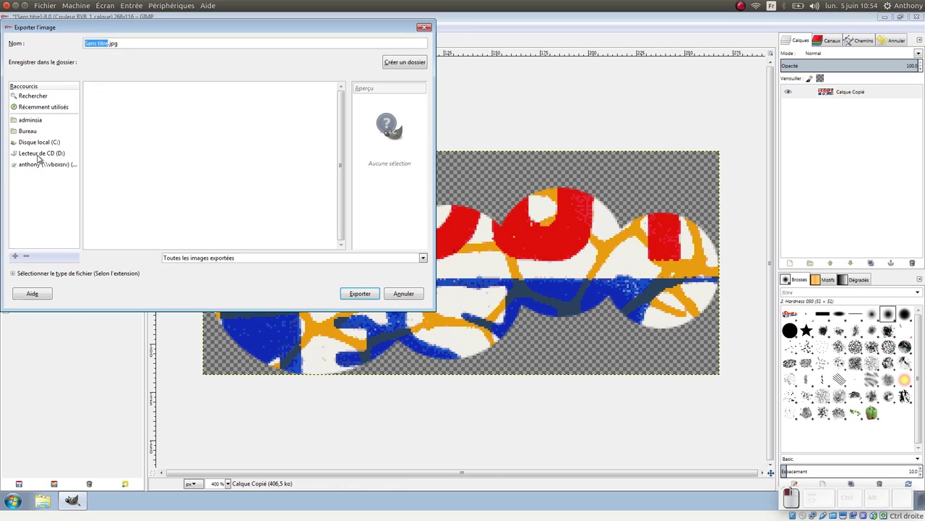
pyautogui.write('se')
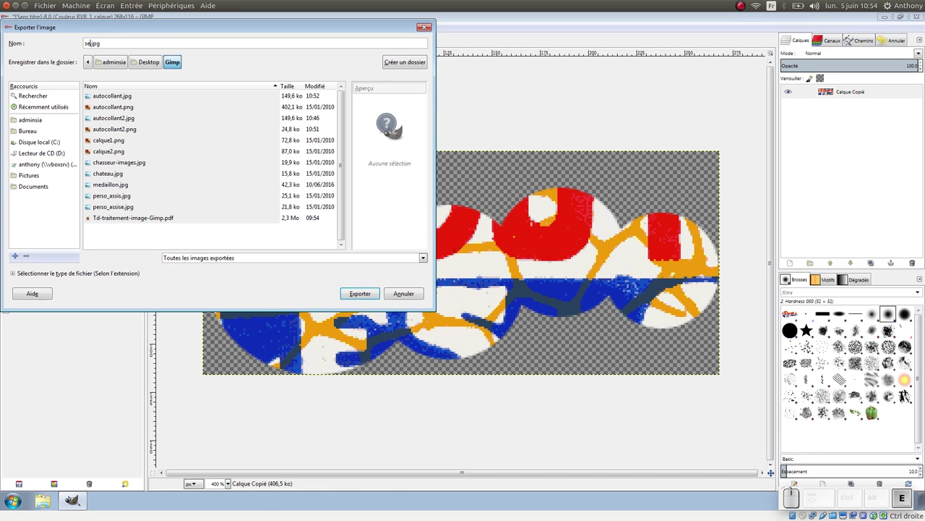
pyautogui.write('lection.p')
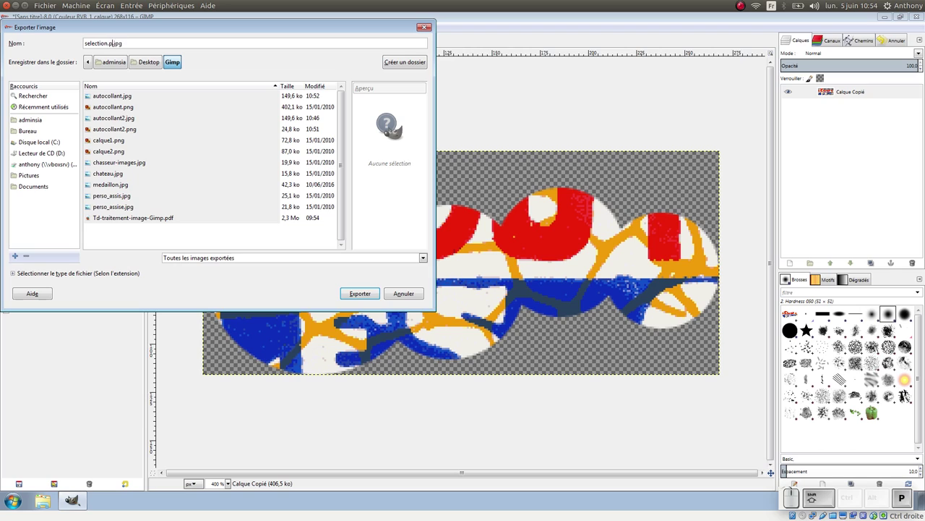
pyautogui.write('ng')
pyautogui.press('Return')
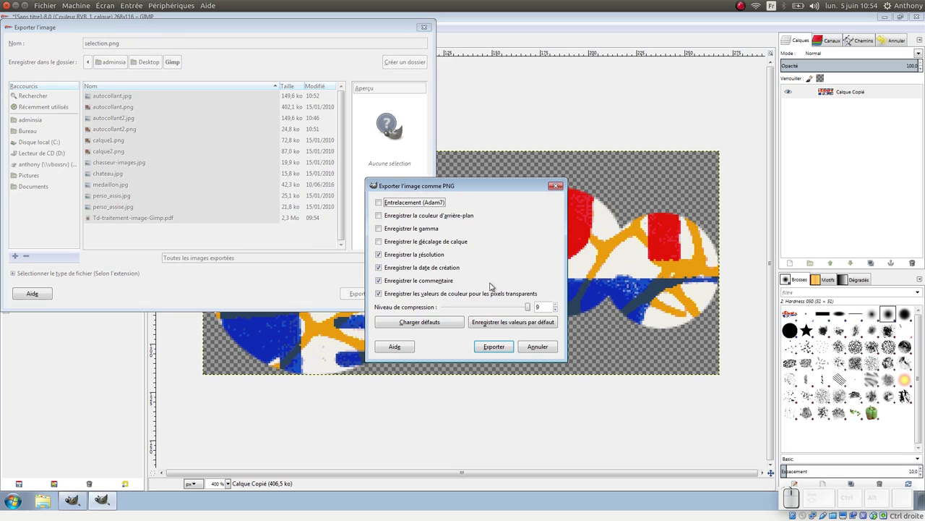
pyautogui.click(494, 346)
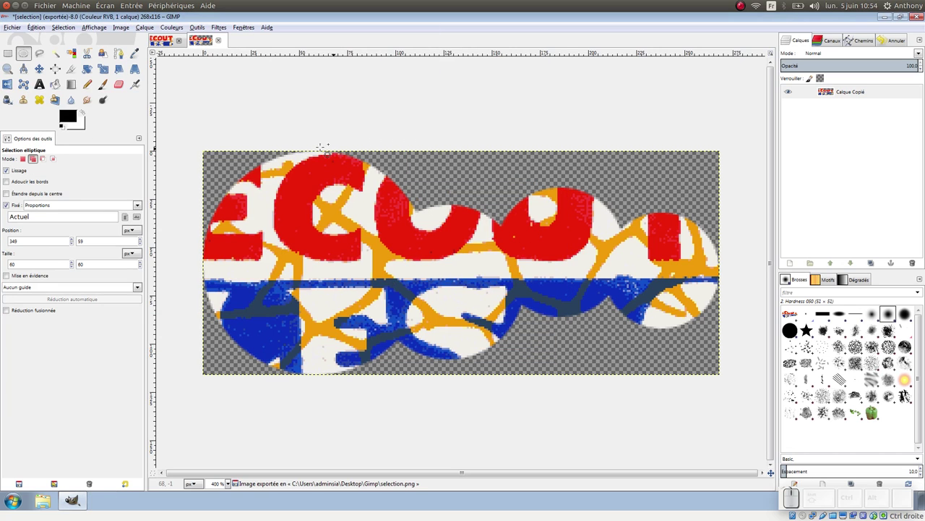